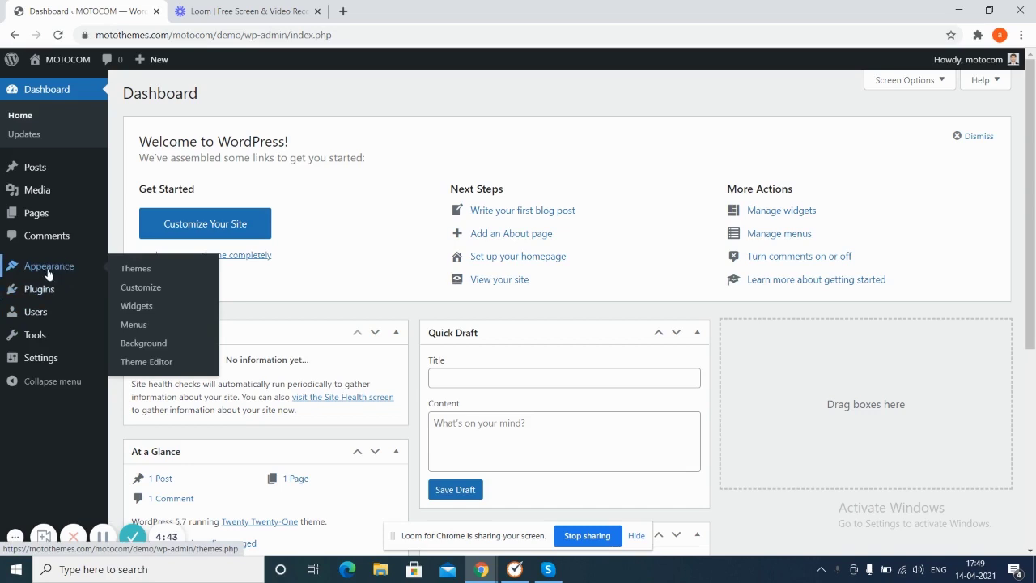
Activate the MOTOCOM theme and authenticate it by saving the authentication key.
{"action": "left_click", "coordinate": [135, 269]}
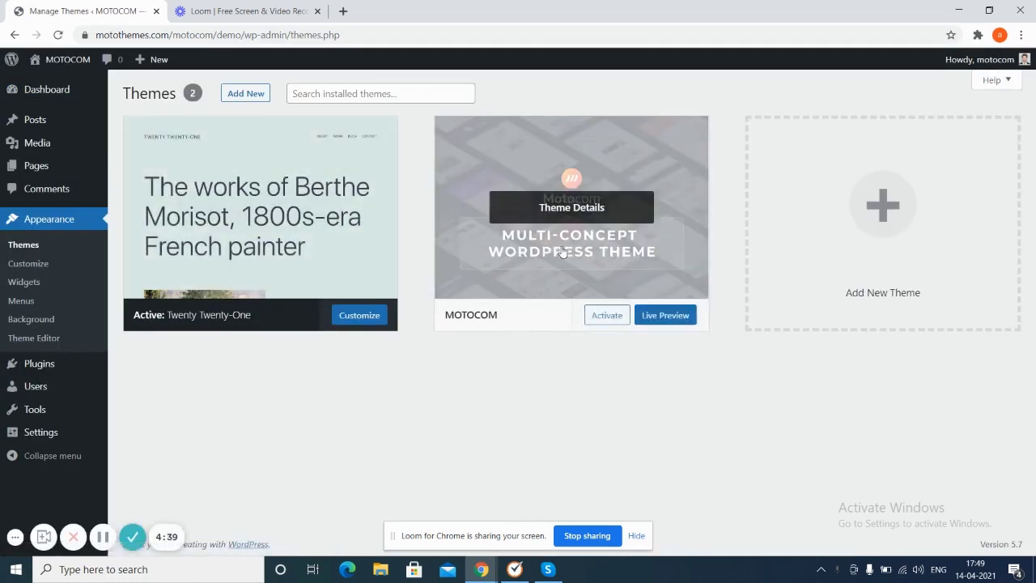
{"action": "left_click", "coordinate": [608, 317]}
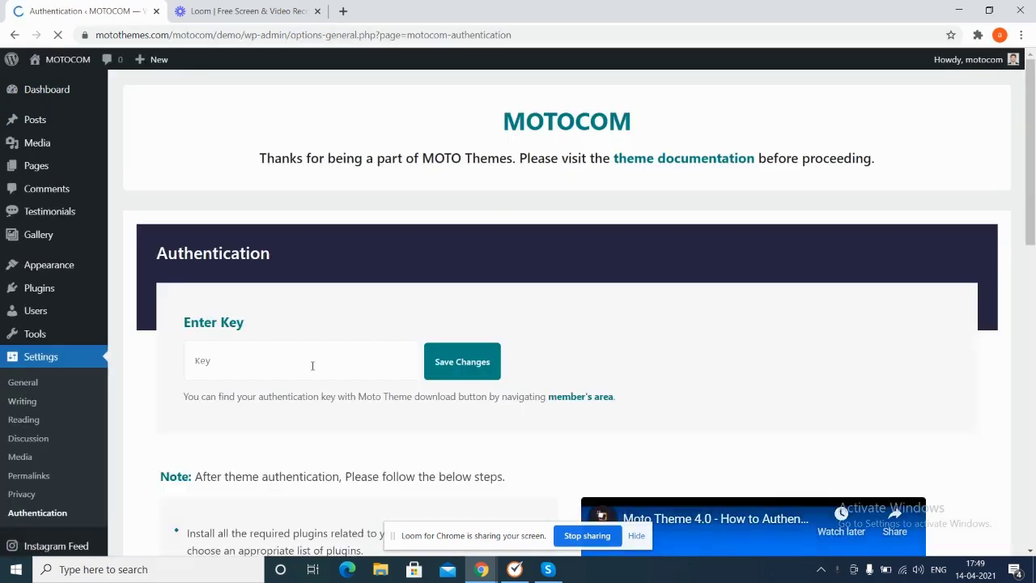
{"action": "left_click", "coordinate": [312, 366]}
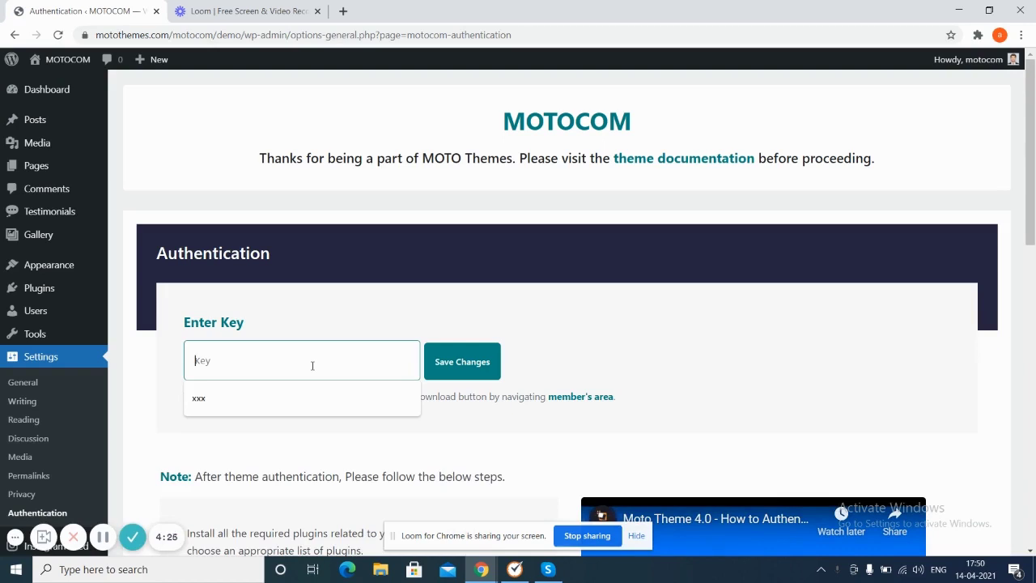
{"action": "left_click", "coordinate": [233, 397]}
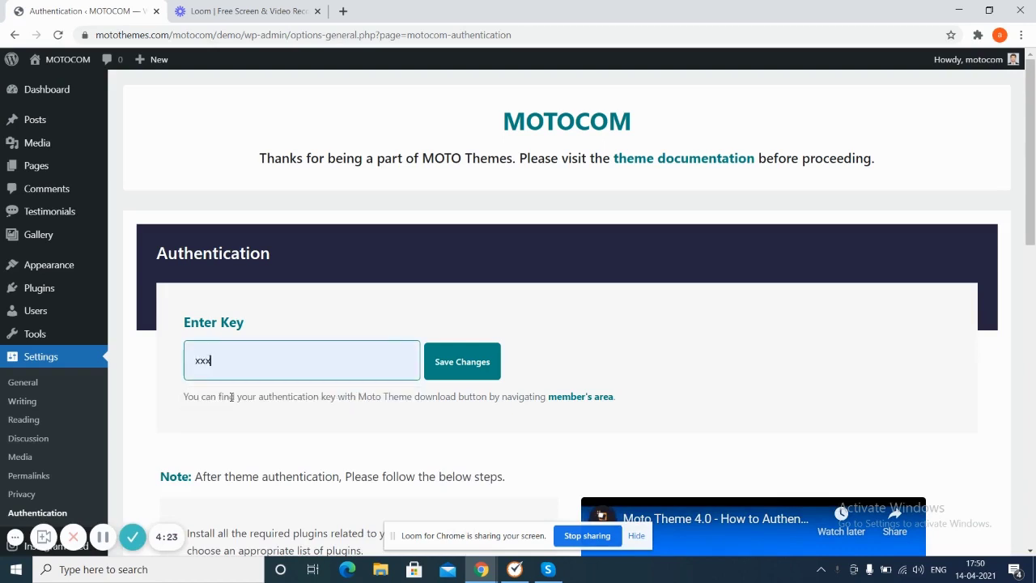
{"action": "left_click", "coordinate": [474, 364]}
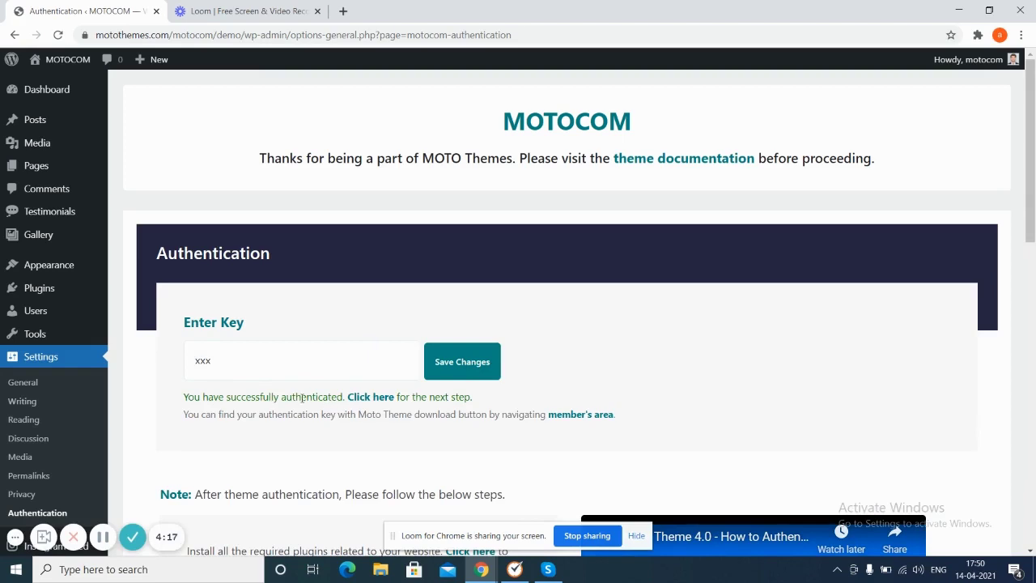
Auto-install the Basic Required Plugins and then the Ecommerce plugin set from the theme's plugin installation screen.
{"action": "left_click", "coordinate": [380, 400]}
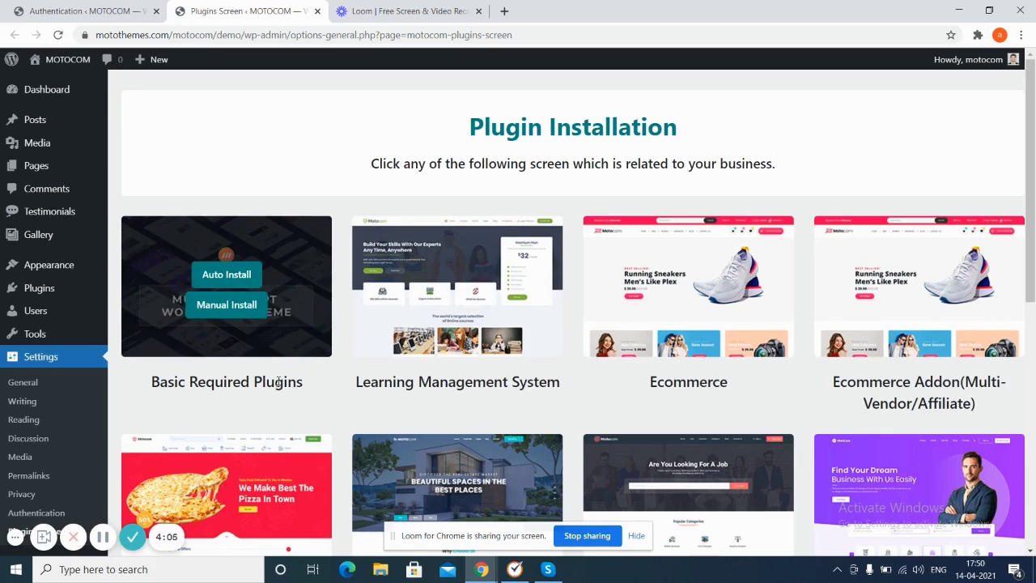
{"action": "left_click", "coordinate": [230, 275]}
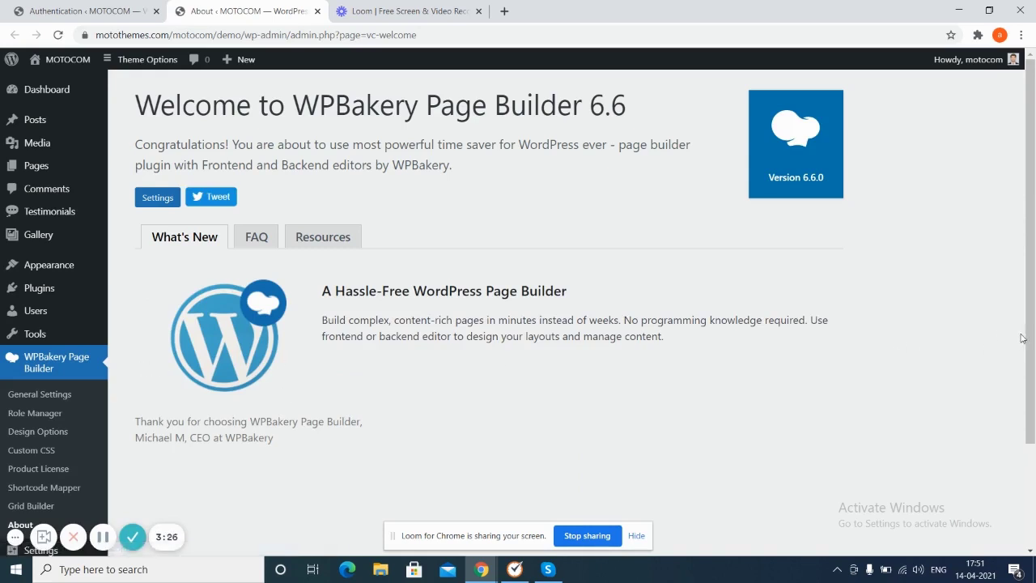
{"action": "scroll", "coordinate": [330, 449], "scroll_direction": "down", "scroll_amount": 2}
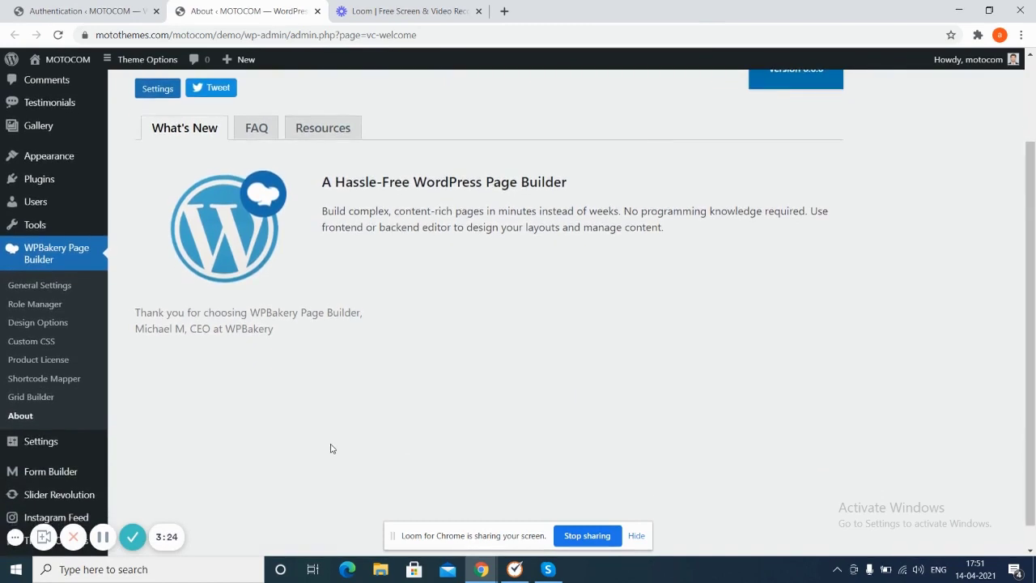
{"action": "mouse_move", "coordinate": [60, 446]}
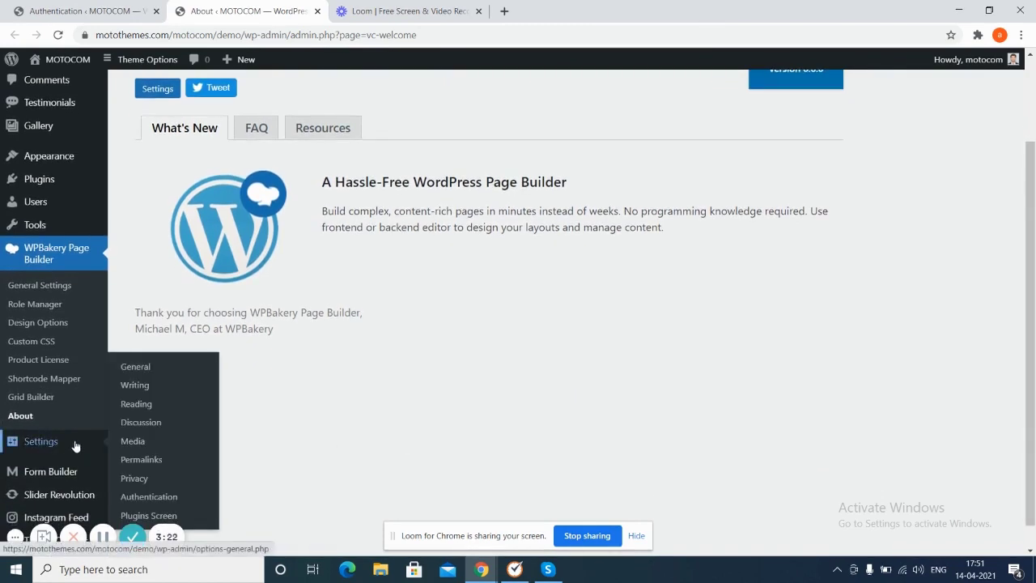
{"action": "left_click", "coordinate": [139, 518]}
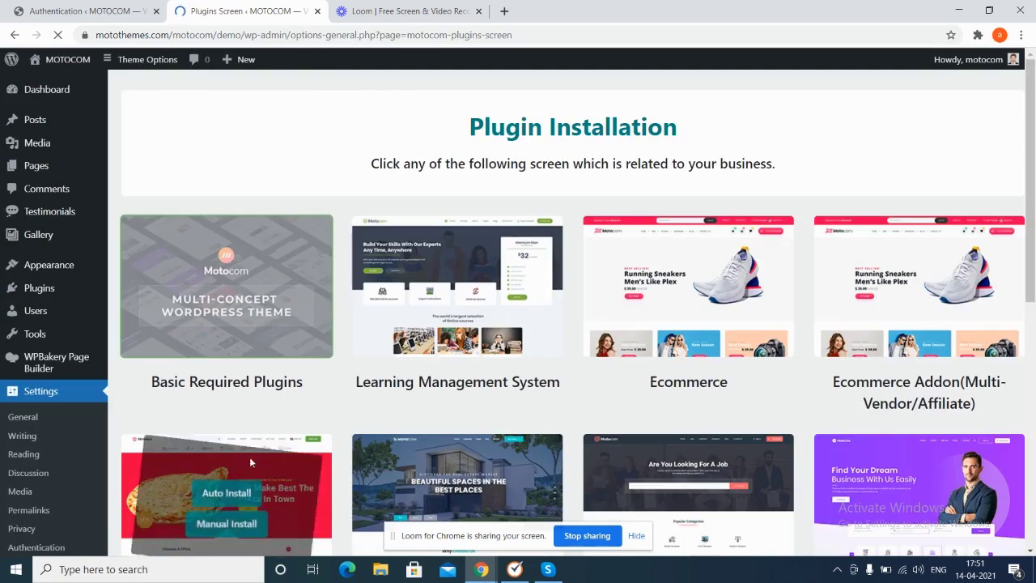
{"action": "mouse_move", "coordinate": [670, 349]}
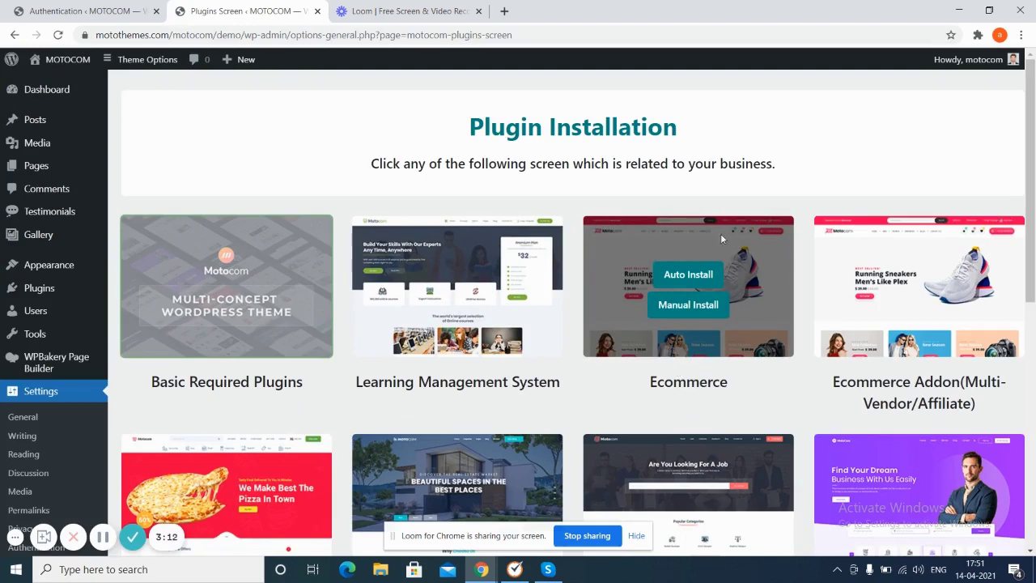
{"action": "left_click", "coordinate": [687, 275]}
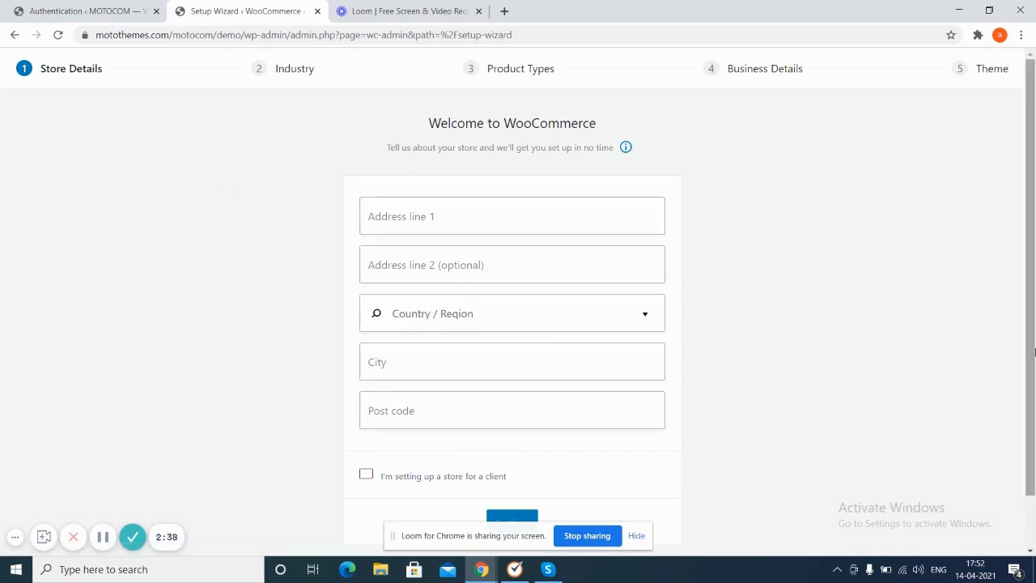
Skip the WooCommerce store details setup, decline usage tracking, and dismiss the store welcome tour.
{"action": "left_click_drag", "start_coordinate": [1031, 358], "coordinate": [1033, 413]}
{"action": "left_click", "coordinate": [1006, 428]}
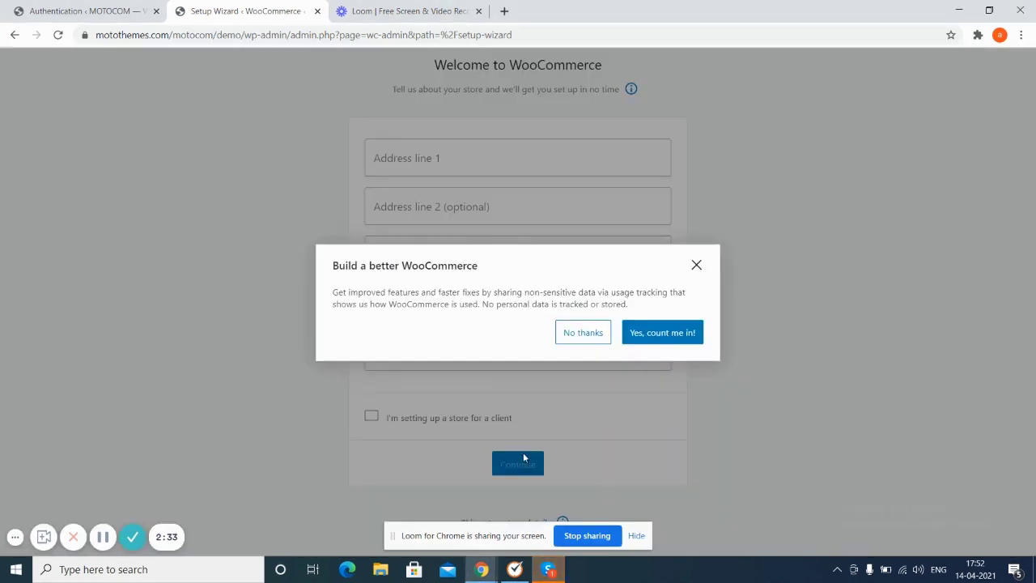
{"action": "left_click", "coordinate": [597, 330]}
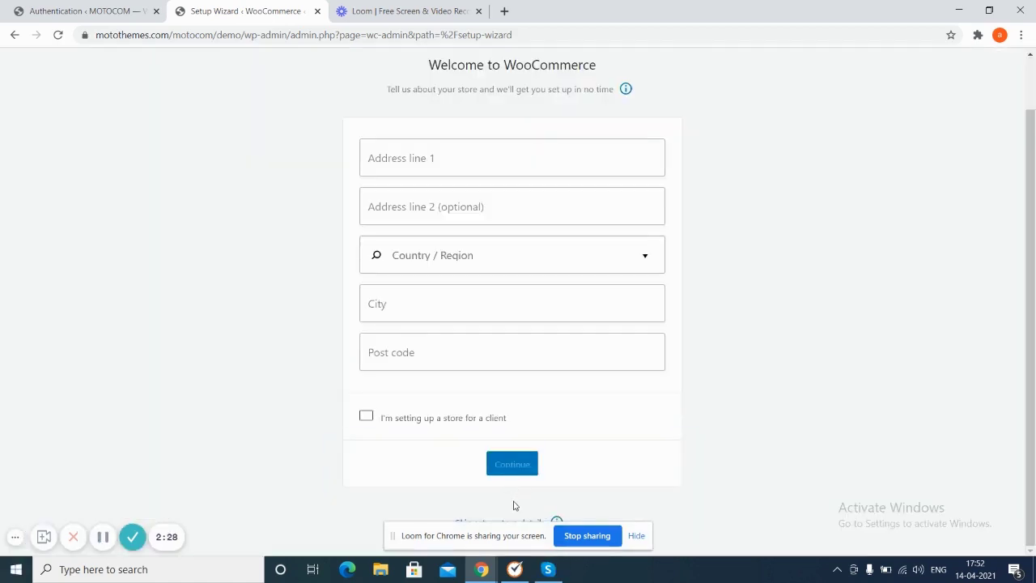
{"action": "left_click", "coordinate": [525, 521]}
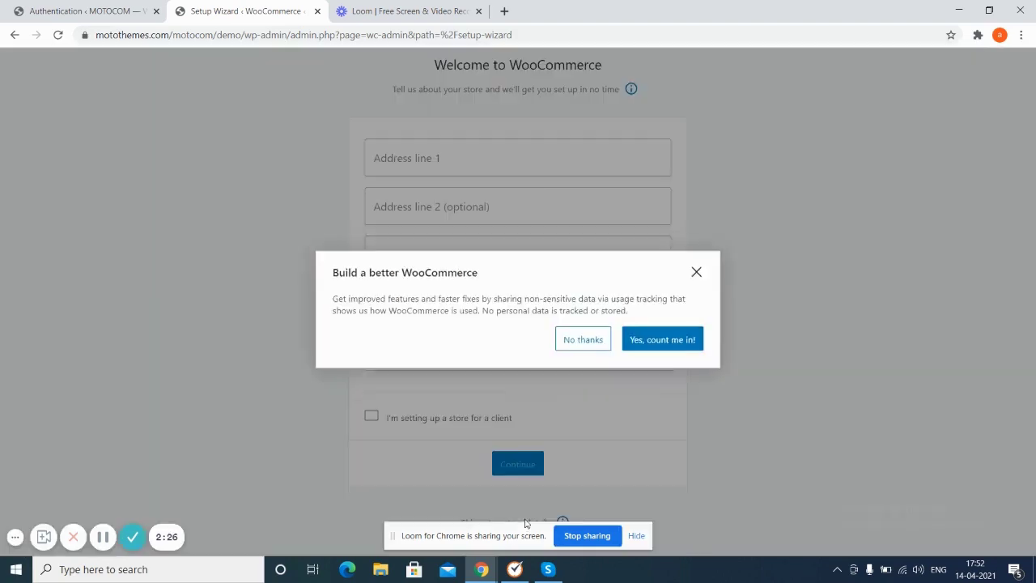
{"action": "left_click", "coordinate": [576, 336]}
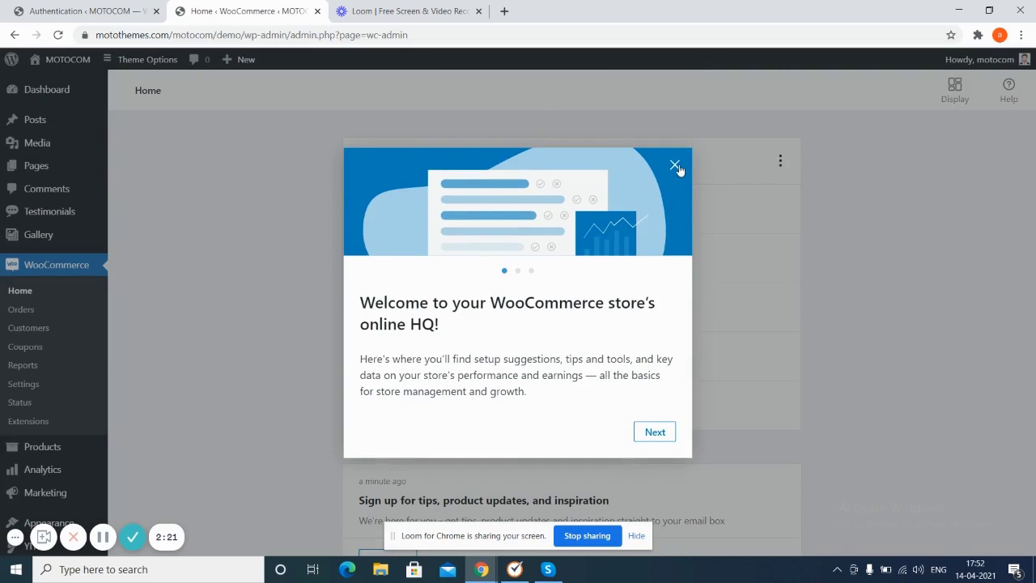
{"action": "left_click", "coordinate": [675, 166]}
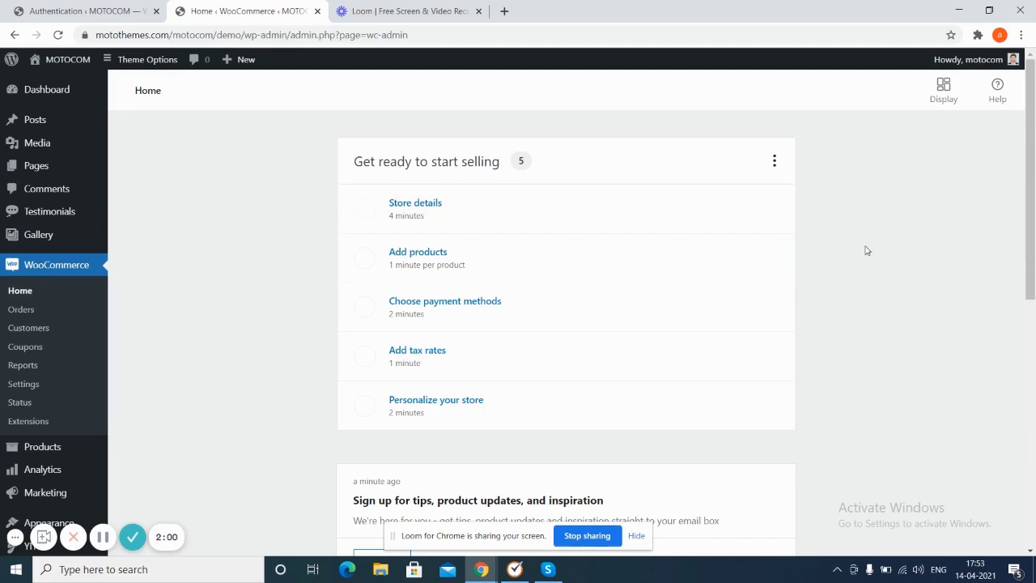
Upload the motocom-demo-importer-17 zip file as a new plugin, install it and activate it.
{"action": "left_click_drag", "start_coordinate": [1028, 233], "coordinate": [1027, 317]}
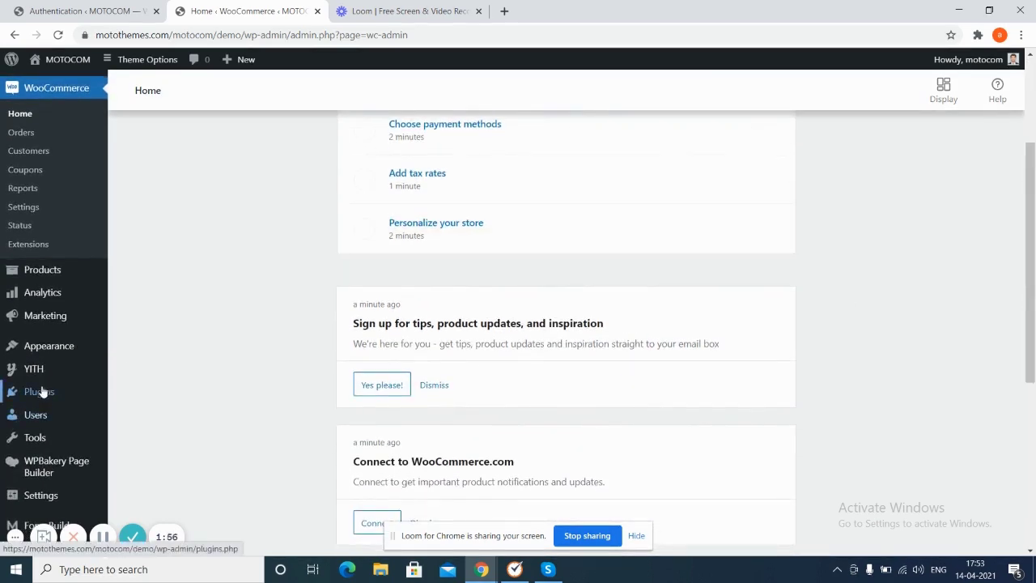
{"action": "mouse_move", "coordinate": [55, 392]}
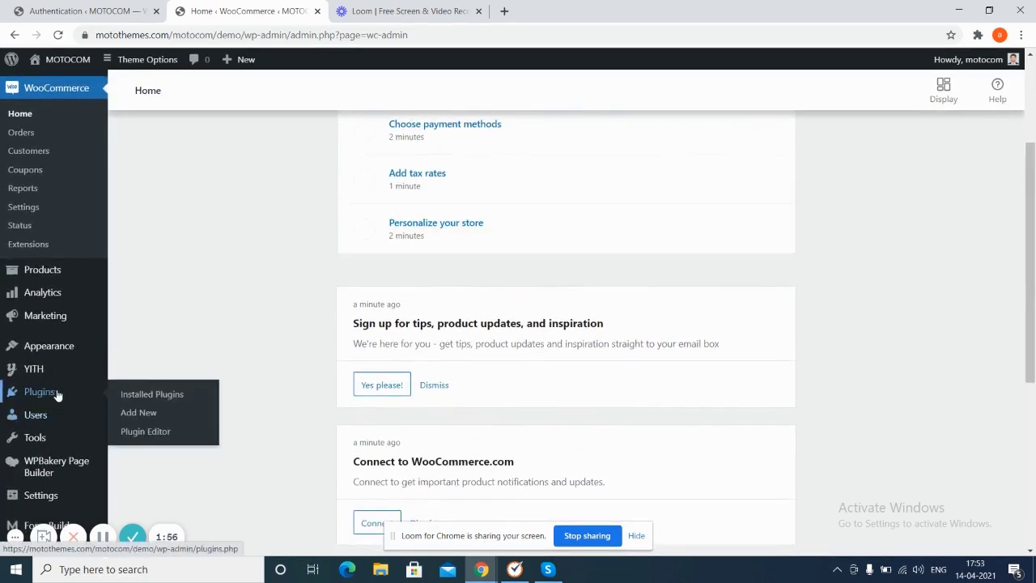
{"action": "left_click", "coordinate": [146, 415]}
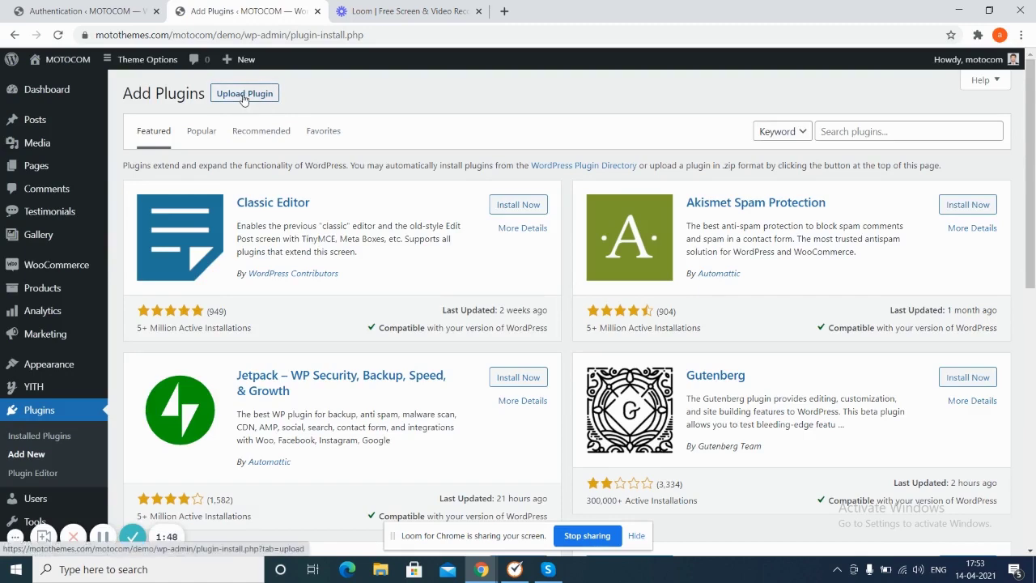
{"action": "left_click", "coordinate": [243, 96]}
{"action": "left_click", "coordinate": [481, 213]}
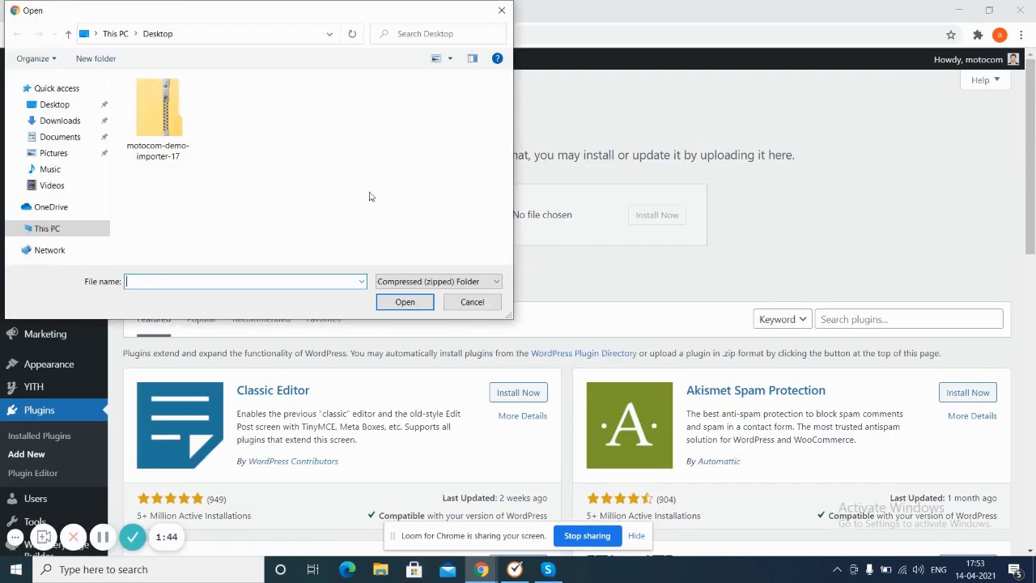
{"action": "left_click", "coordinate": [162, 119]}
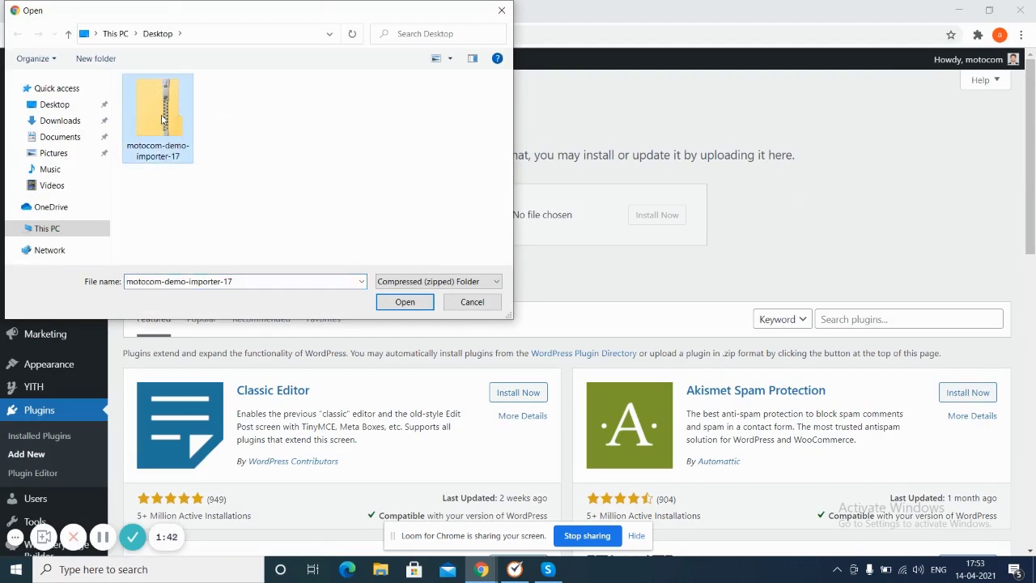
{"action": "left_click", "coordinate": [405, 302]}
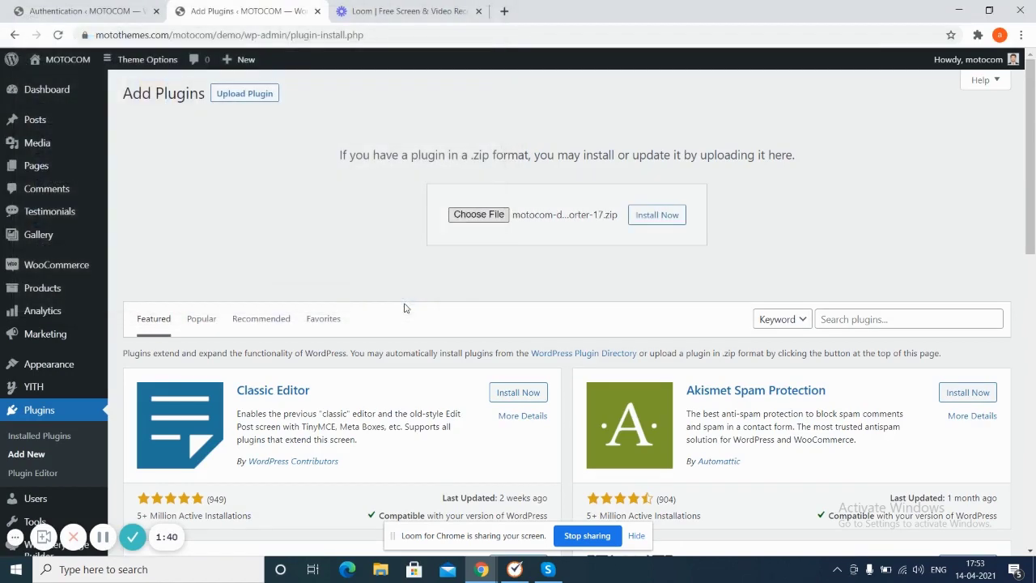
{"action": "left_click", "coordinate": [660, 216]}
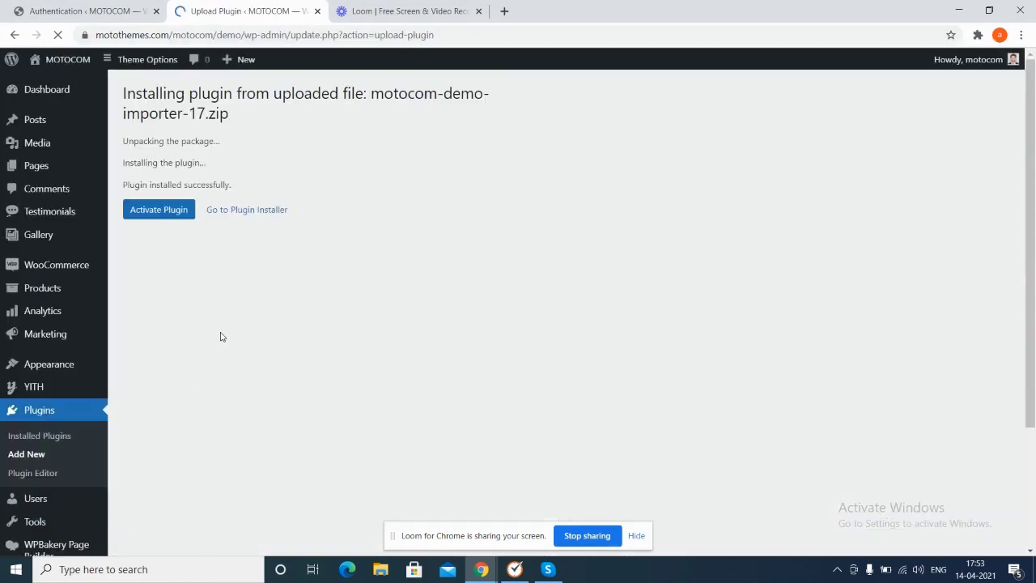
{"action": "left_click", "coordinate": [170, 212]}
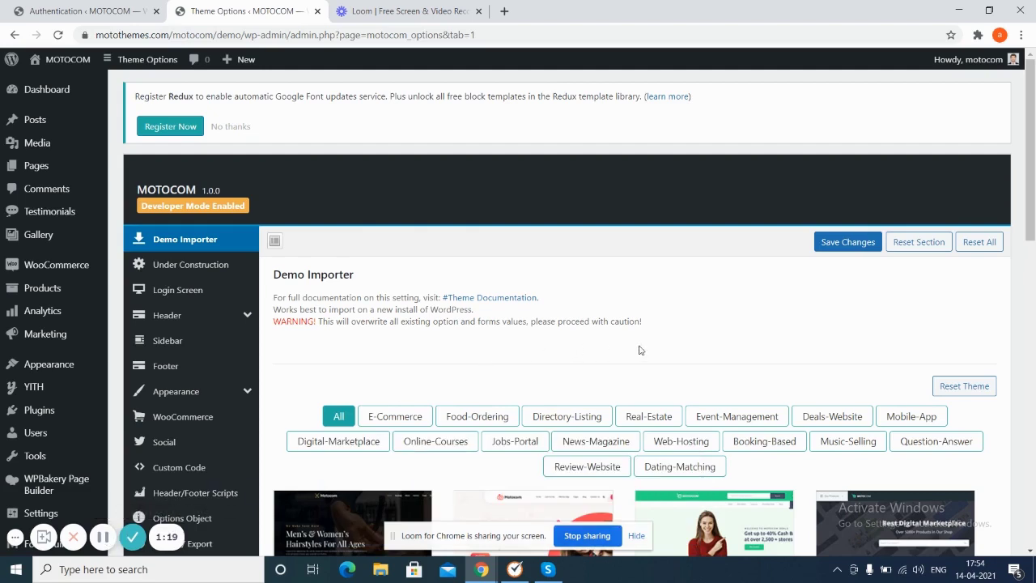
Filter the demo importer to Digital-Marketplace and import that demo's content.
{"action": "left_click", "coordinate": [340, 449]}
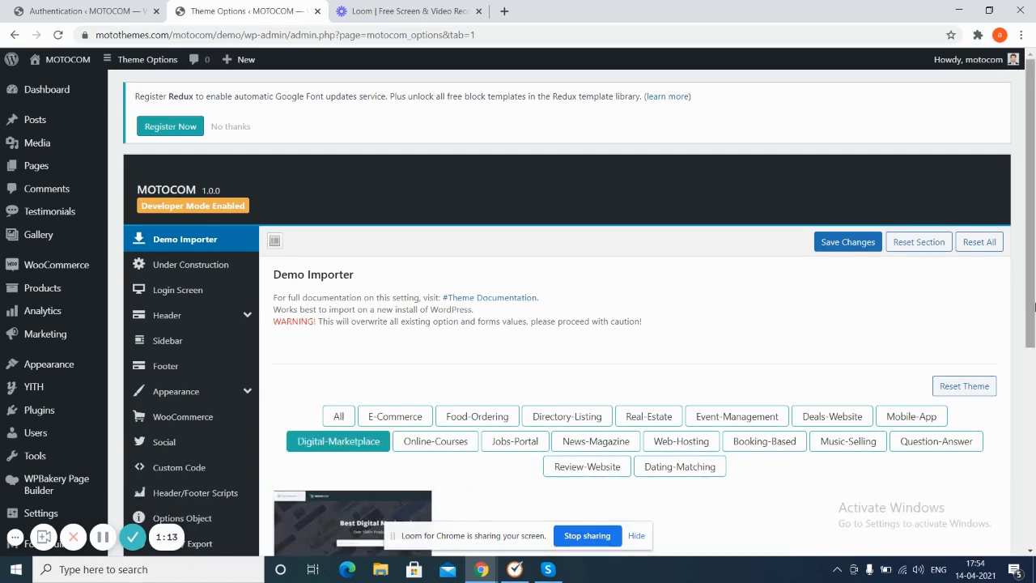
{"action": "left_click_drag", "start_coordinate": [1032, 306], "coordinate": [1028, 372]}
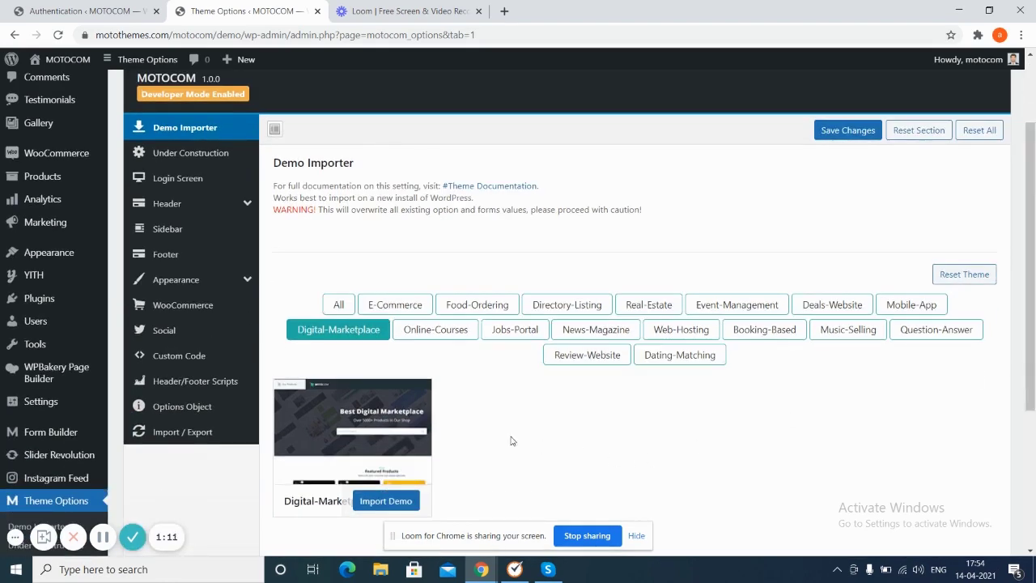
{"action": "left_click", "coordinate": [395, 502]}
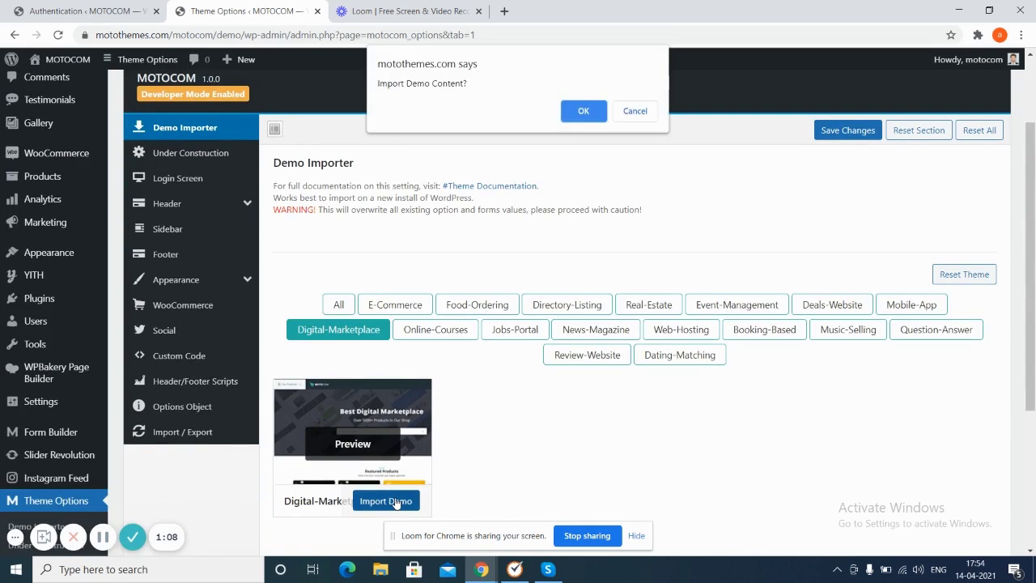
{"action": "left_click", "coordinate": [586, 111]}
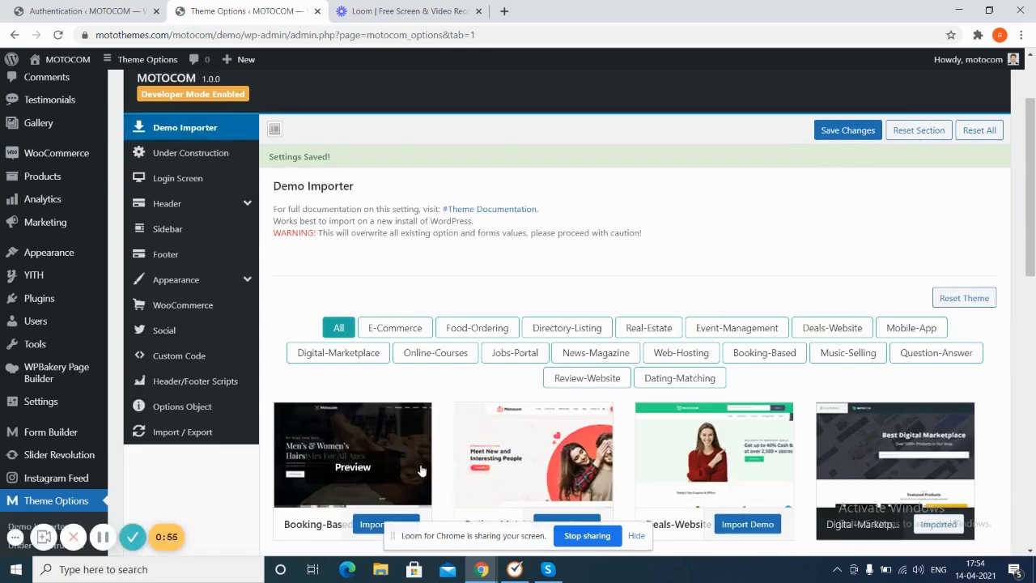
Open the site's front end in a new browser tab and look through the imported home page.
{"action": "mouse_move", "coordinate": [58, 62]}
{"action": "right_click", "coordinate": [65, 77]}
{"action": "left_click", "coordinate": [97, 91]}
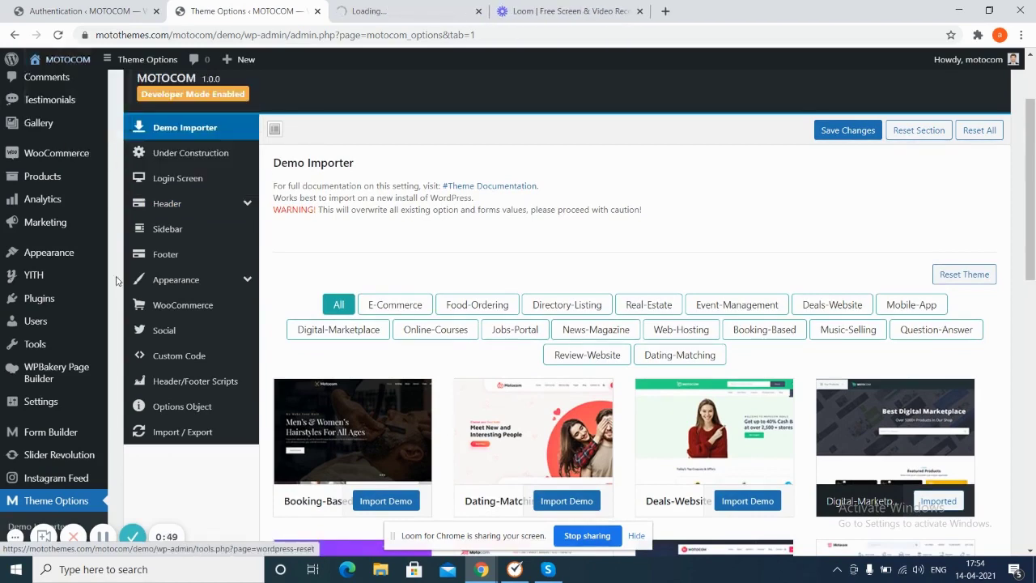
{"action": "key", "text": "ctrl+Tab"}
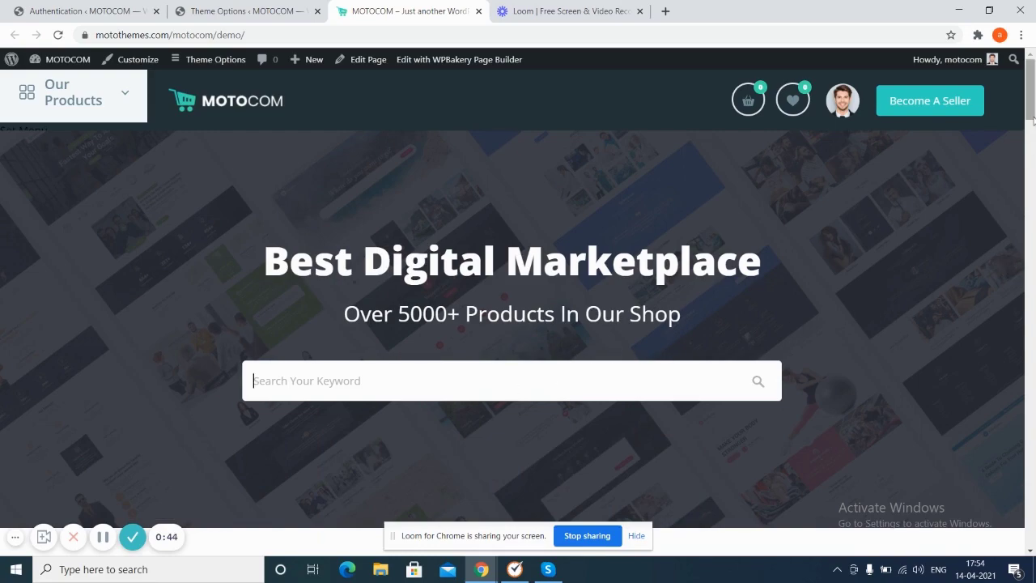
{"action": "left_click_drag", "start_coordinate": [1031, 115], "coordinate": [1031, 439]}
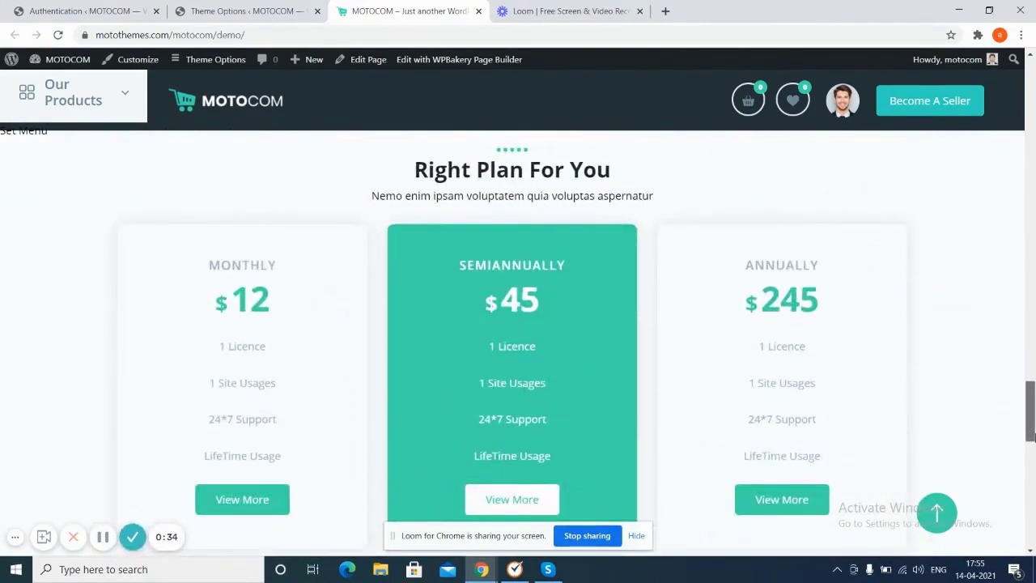